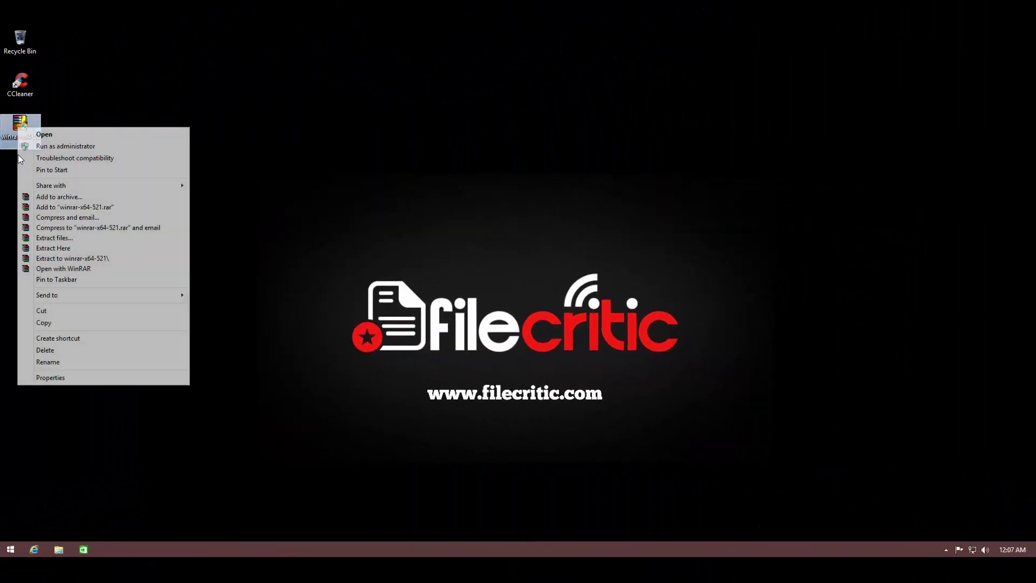
Review the winrar-x64-521 file's properties (application, 1.85 MB), close them and deselect the icon
left_click(59, 377)
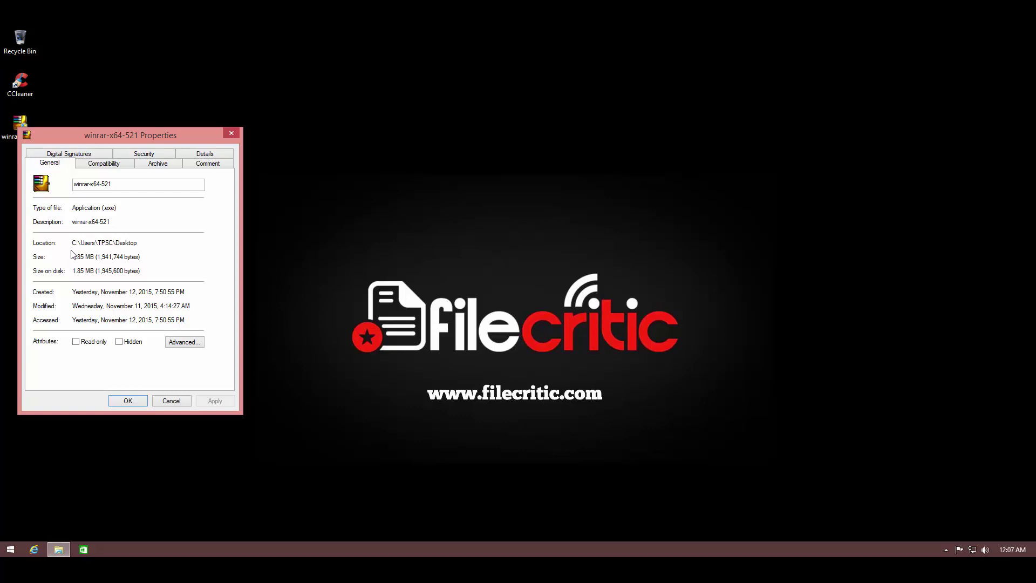
left_click(231, 134)
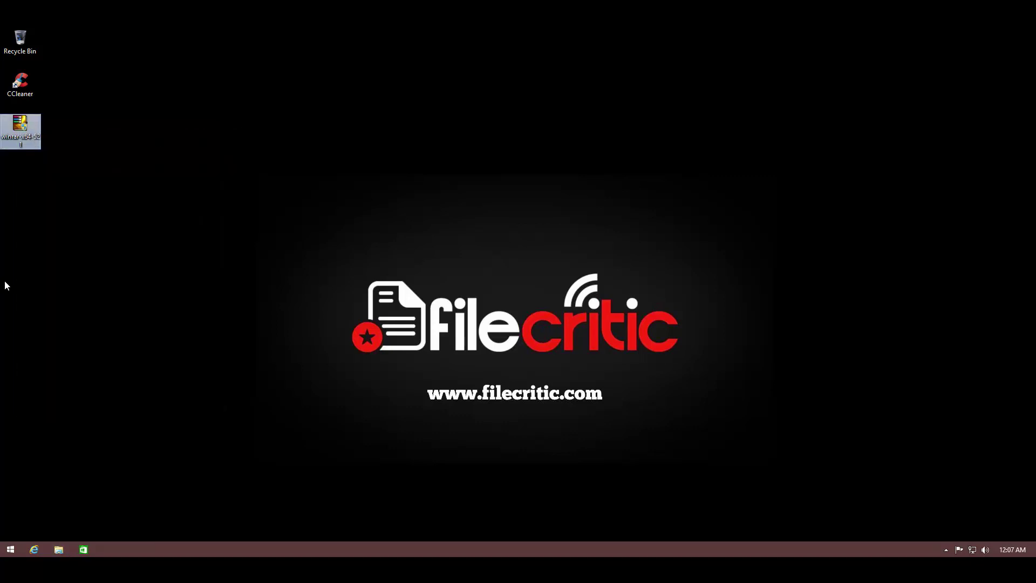
left_click(98, 268)
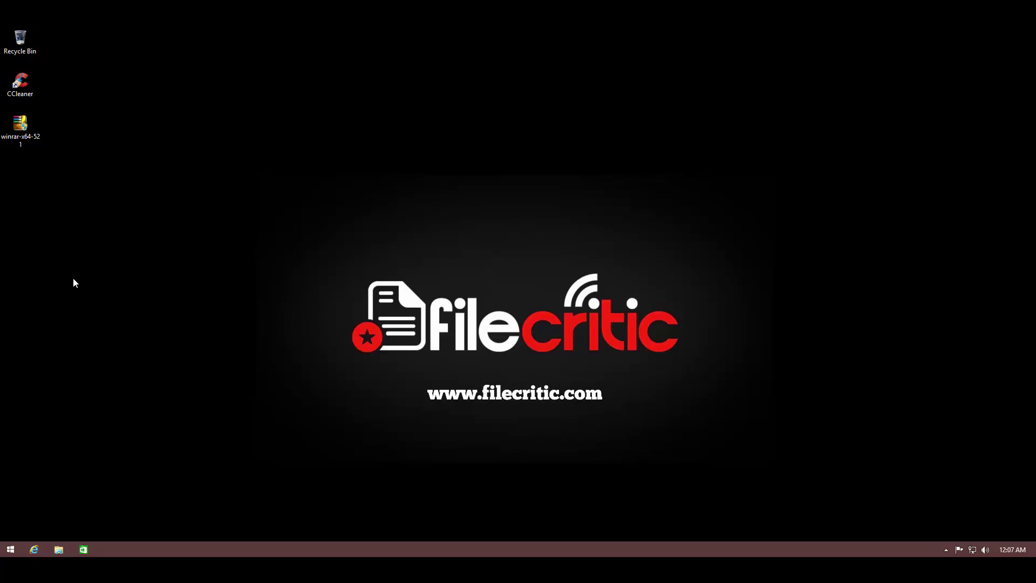
Add the CCleaner shortcut to a new archive, proposed as CCleaner64.rar
right_click(23, 83)
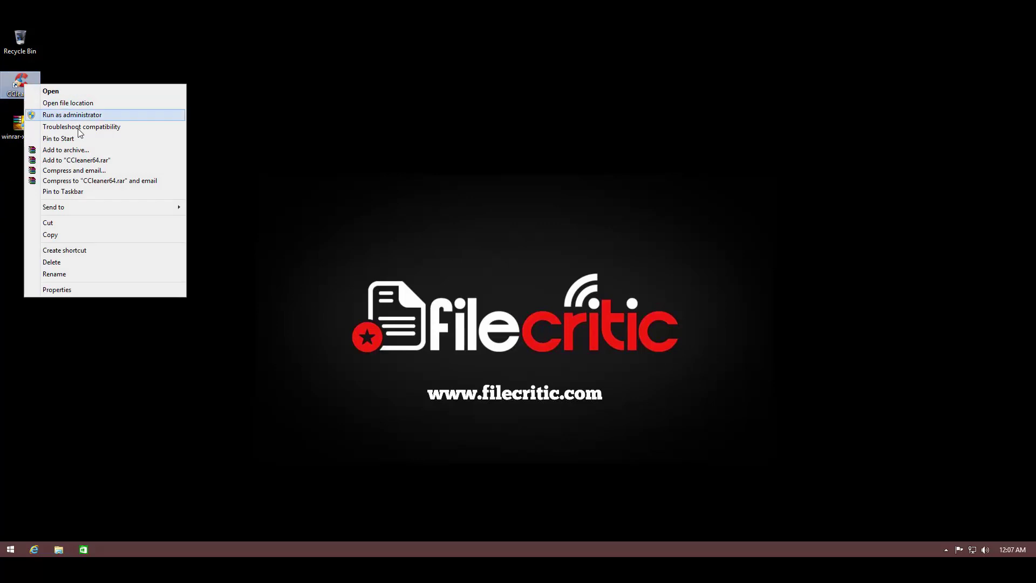
left_click(73, 151)
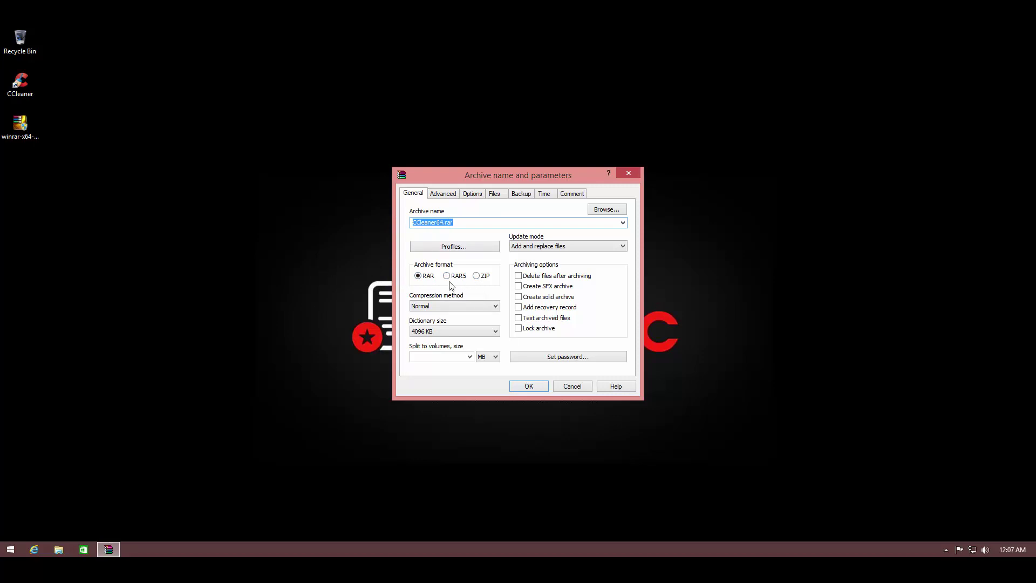
left_click(419, 306)
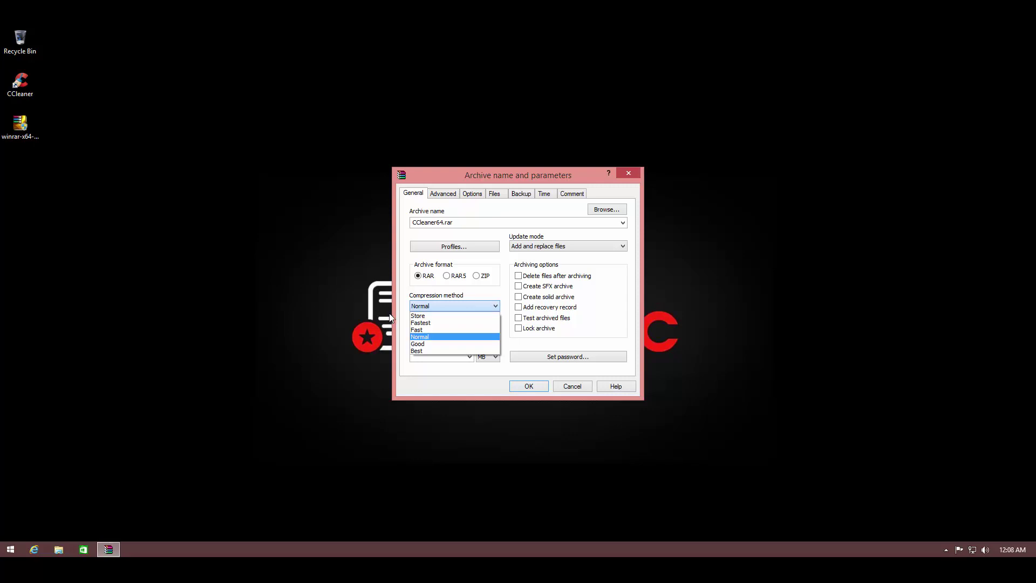
left_click(445, 309)
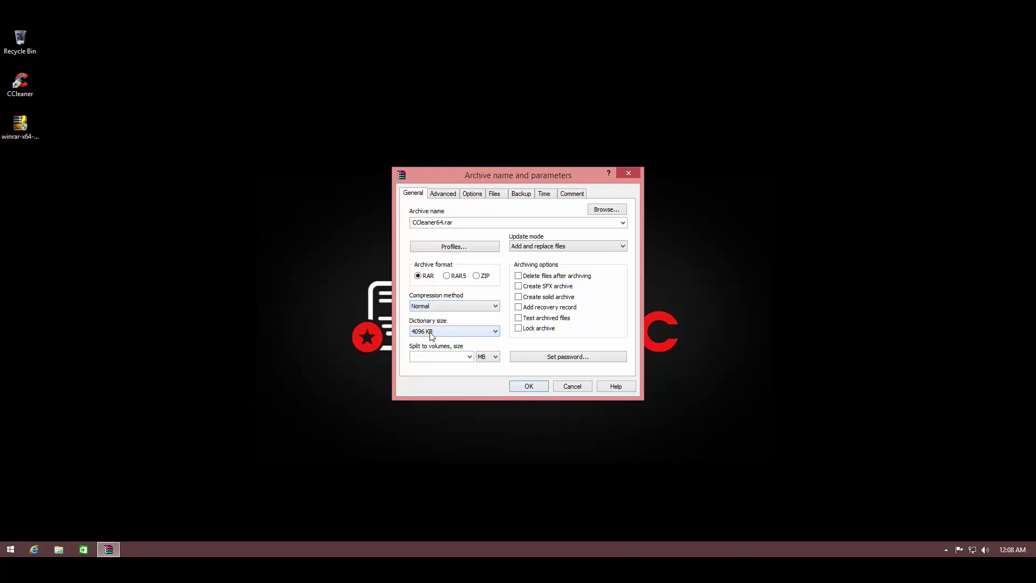
left_click(432, 331)
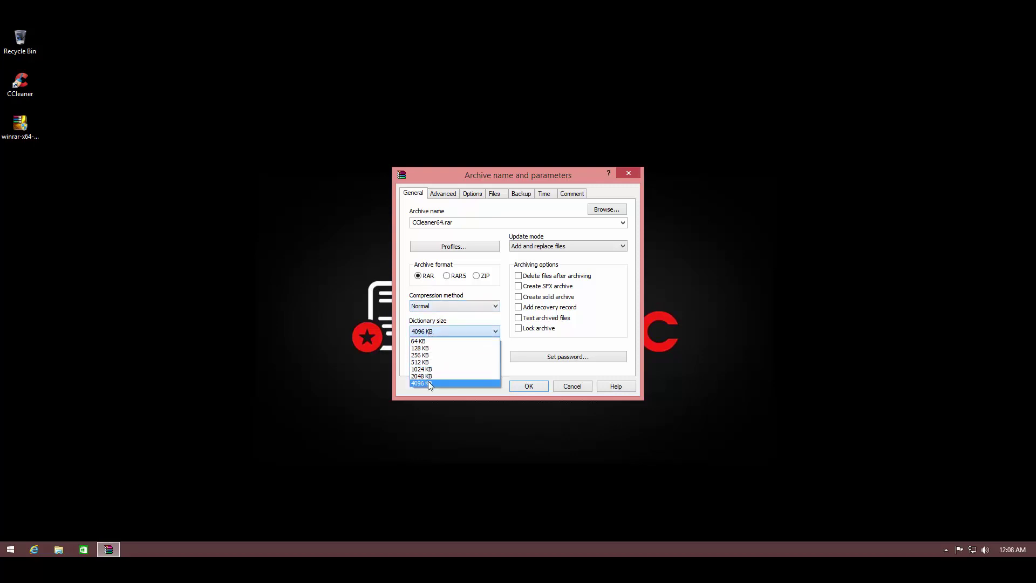
left_click(428, 383)
left_click(431, 331)
left_click(422, 384)
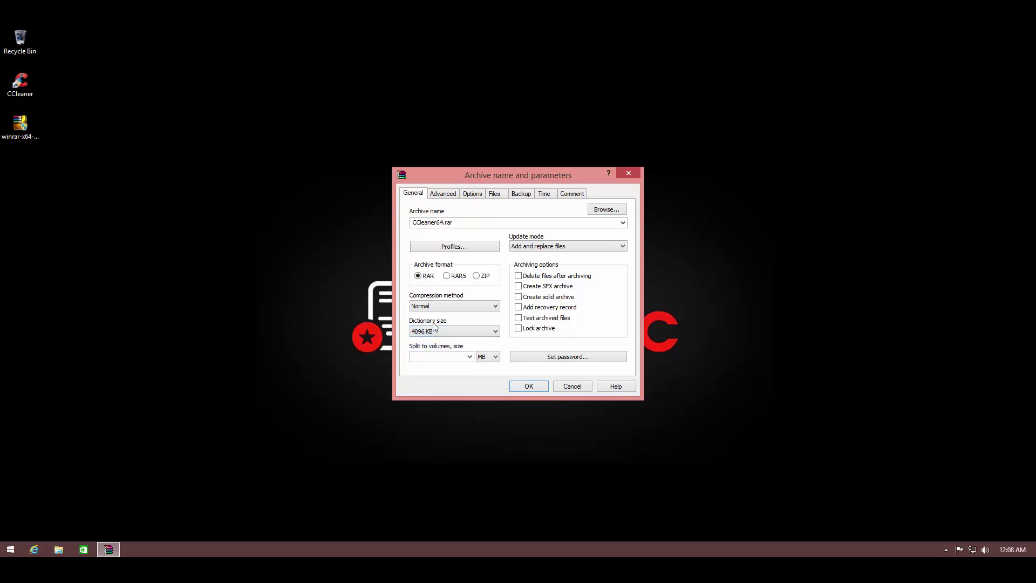
left_click(431, 355)
left_click(540, 249)
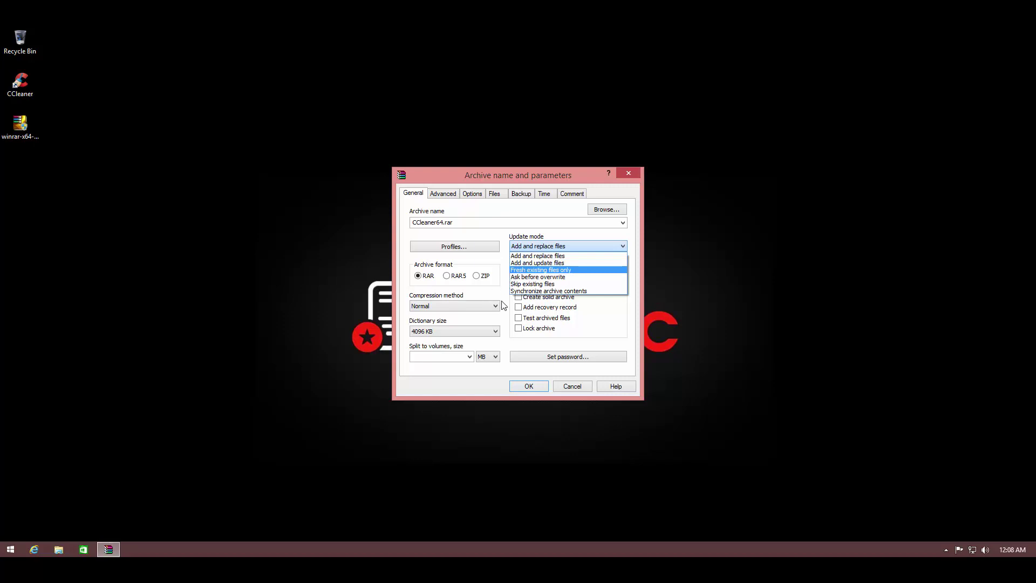
left_click(590, 318)
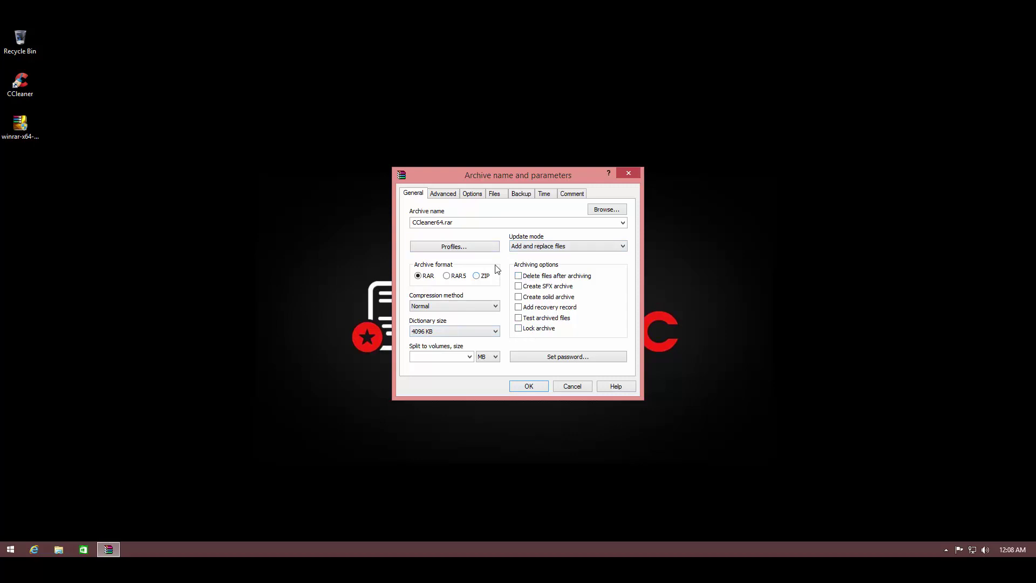
Browse the Advanced, Options, Files, Backup, Time and Comment pages of the archive dialog
left_click(449, 196)
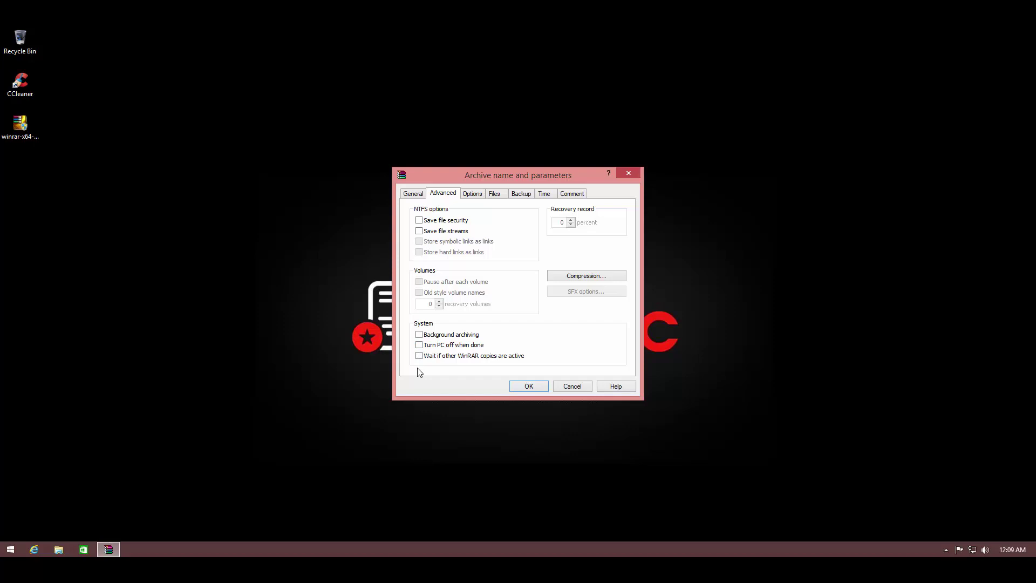
left_click(473, 195)
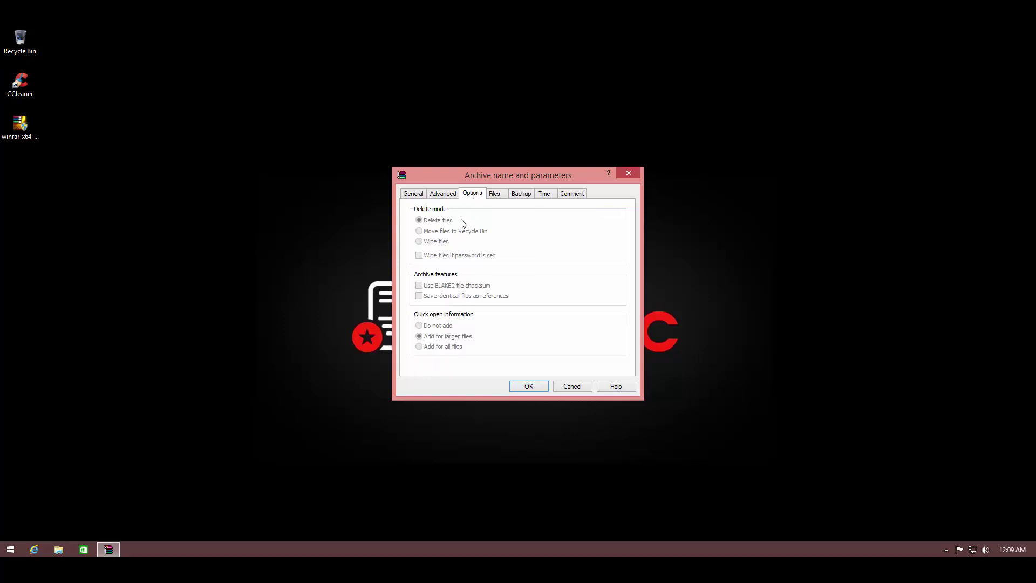
left_click(496, 195)
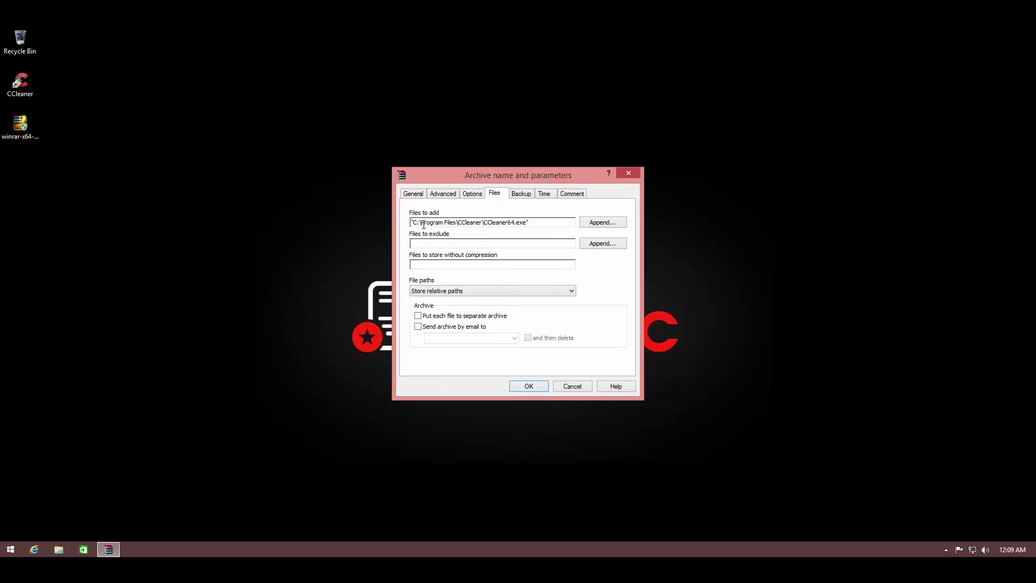
left_click(524, 198)
left_click(496, 195)
left_click(520, 196)
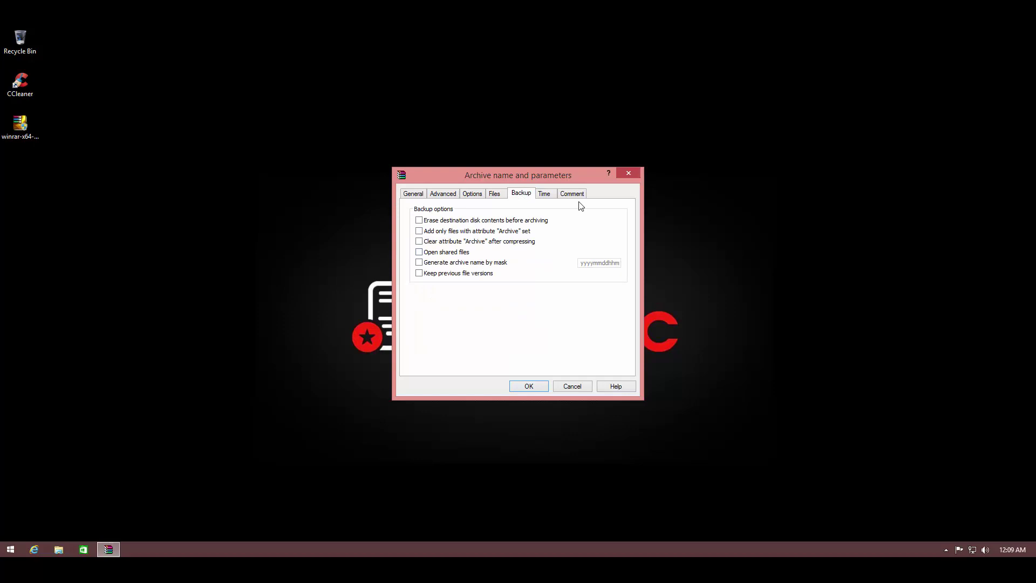
left_click(551, 196)
left_click(562, 197)
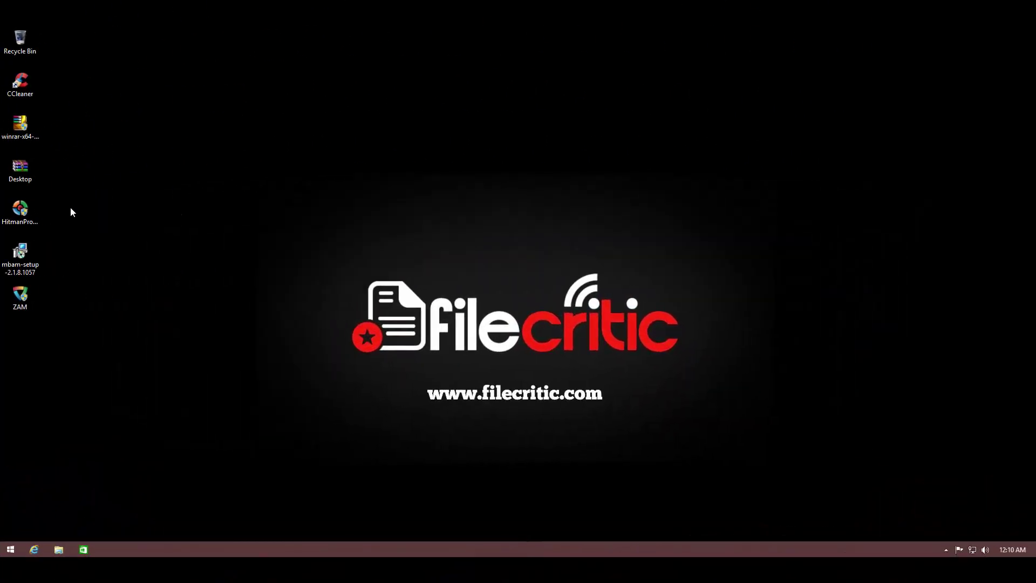
Open Desktop.rar, shift its window slightly right, and launch the unpacking Wizard
double_click(20, 167)
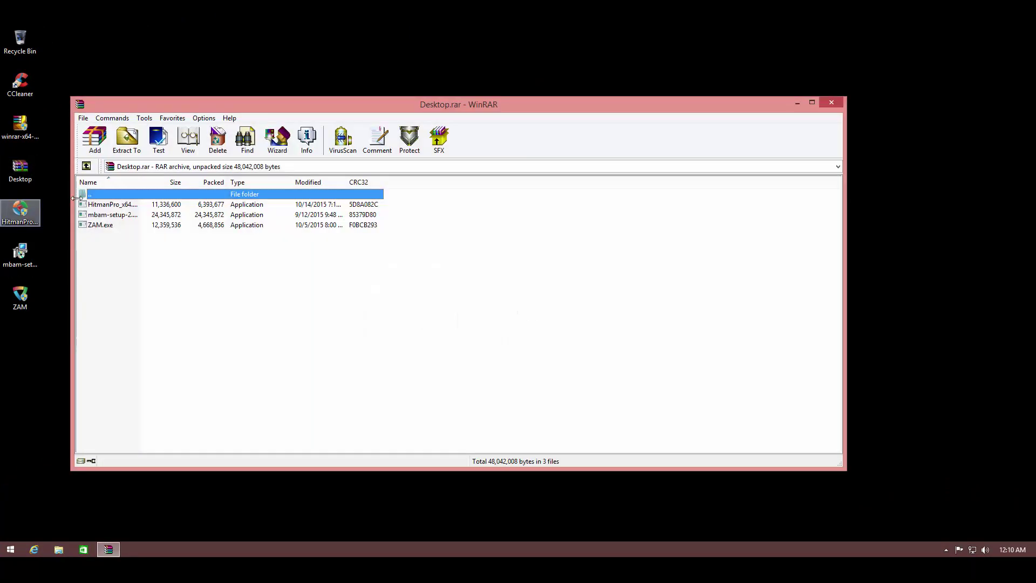
left_click_drag(218, 104, 245, 102)
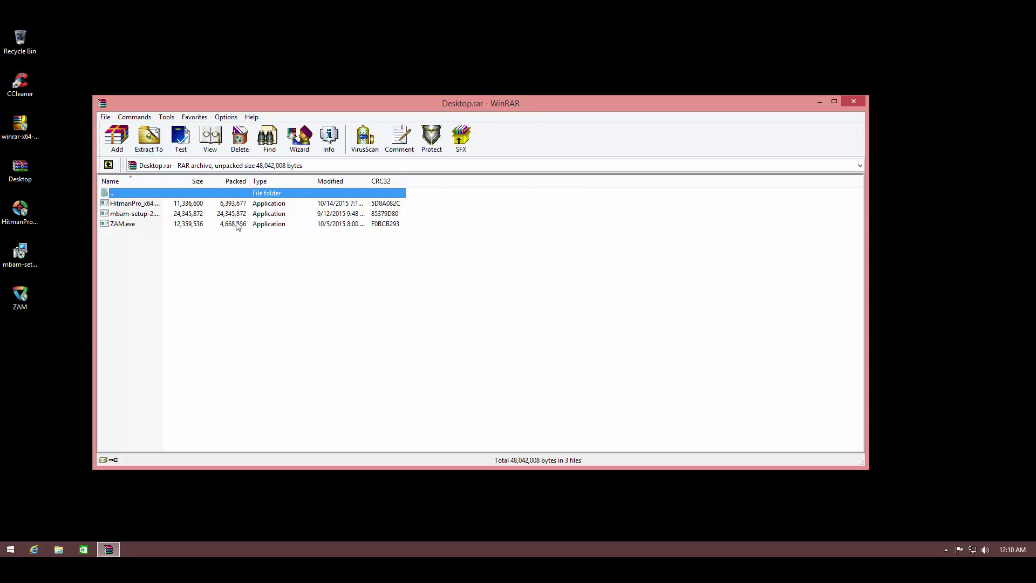
left_click_drag(243, 100, 252, 100)
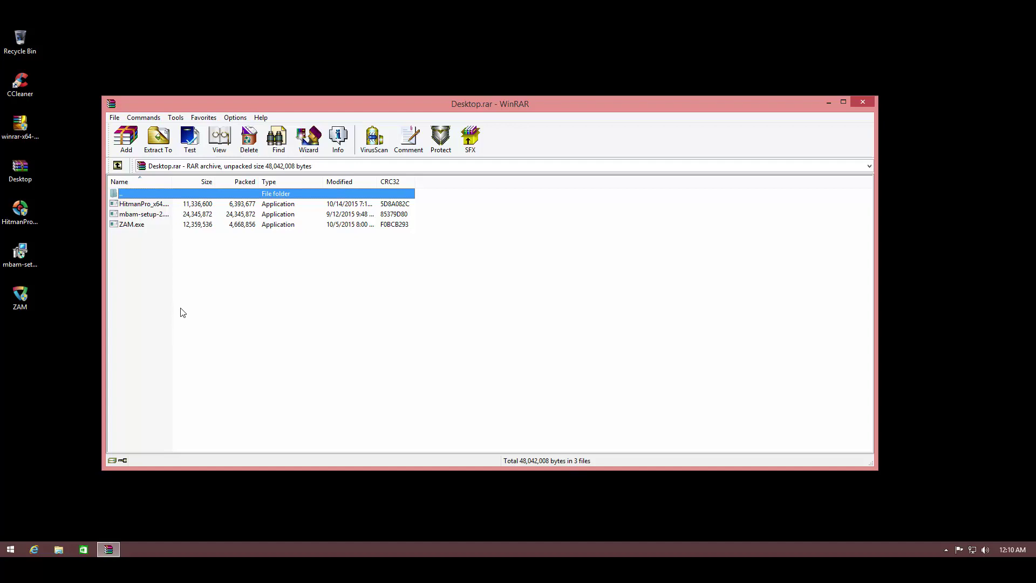
left_click(311, 141)
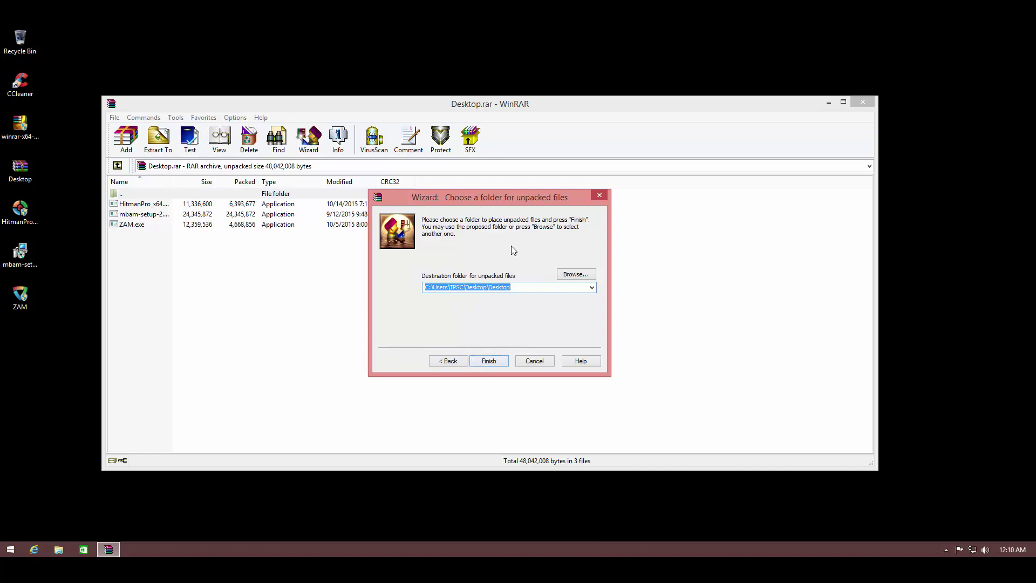
Close the unpack Wizard and select the mbam-setup file in Desktop.rar
left_click(599, 195)
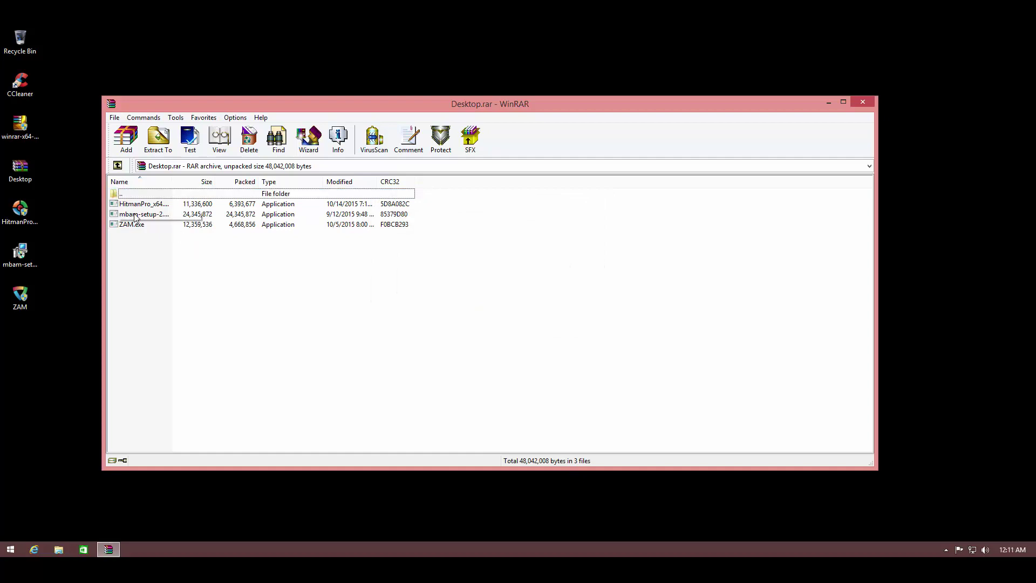
mouse_move(137, 215)
left_mouse_down()
mouse_move(3, 394)
mouse_move(150, 264)
mouse_move(153, 221)
left_mouse_up()
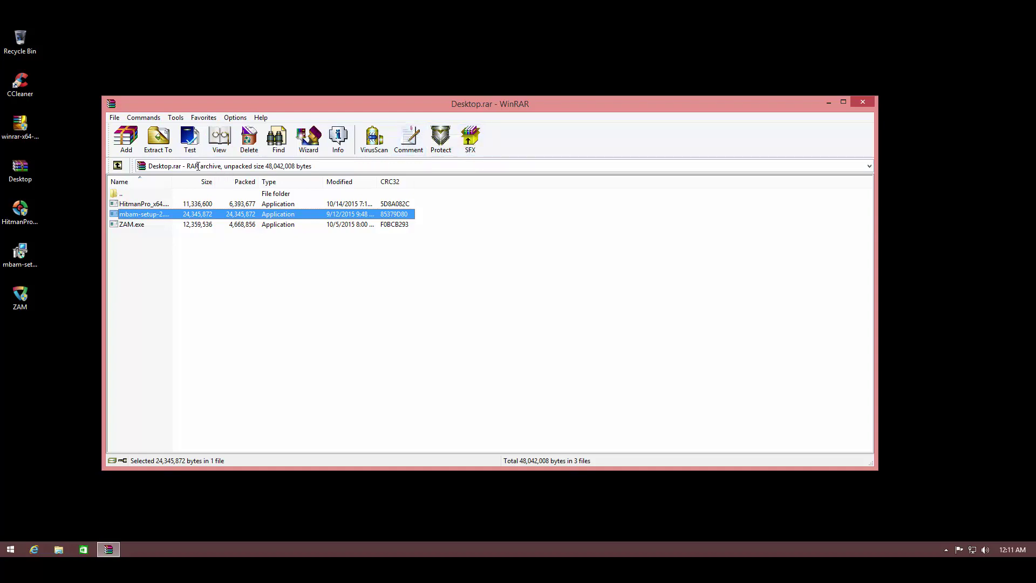
Open and close the virus scan and file search, then look through the Commands menu
left_click(373, 139)
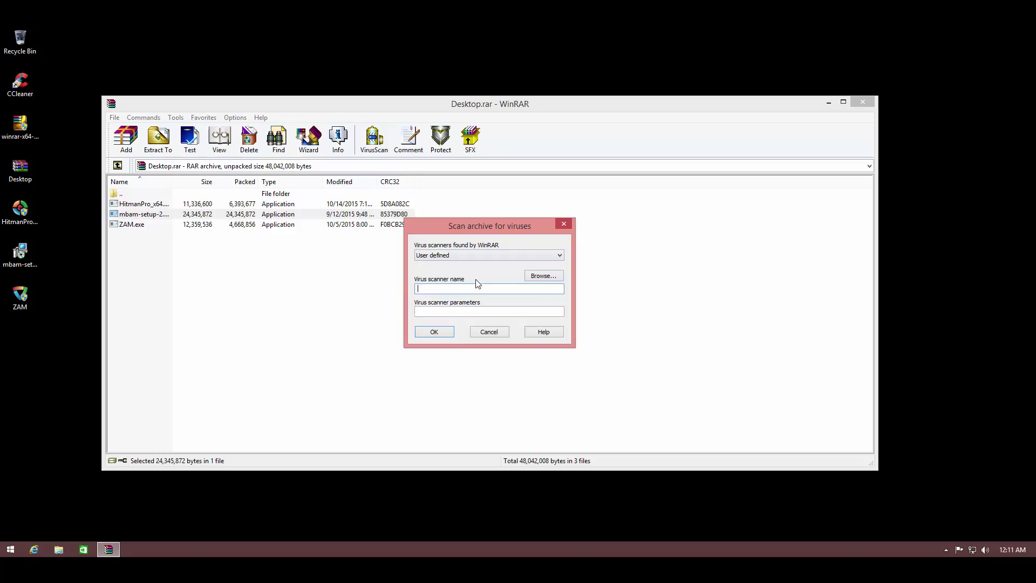
left_click(492, 335)
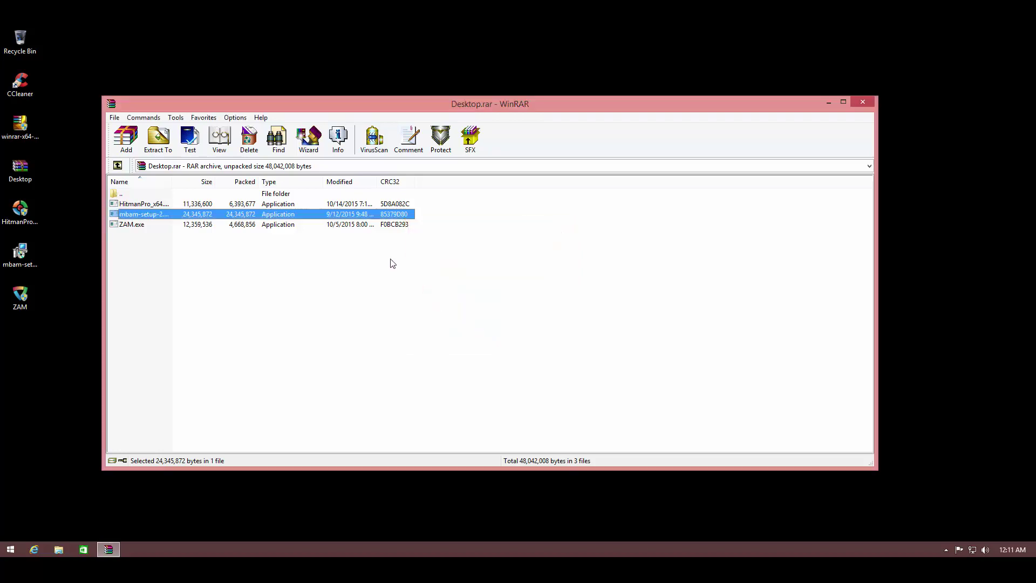
left_click(278, 138)
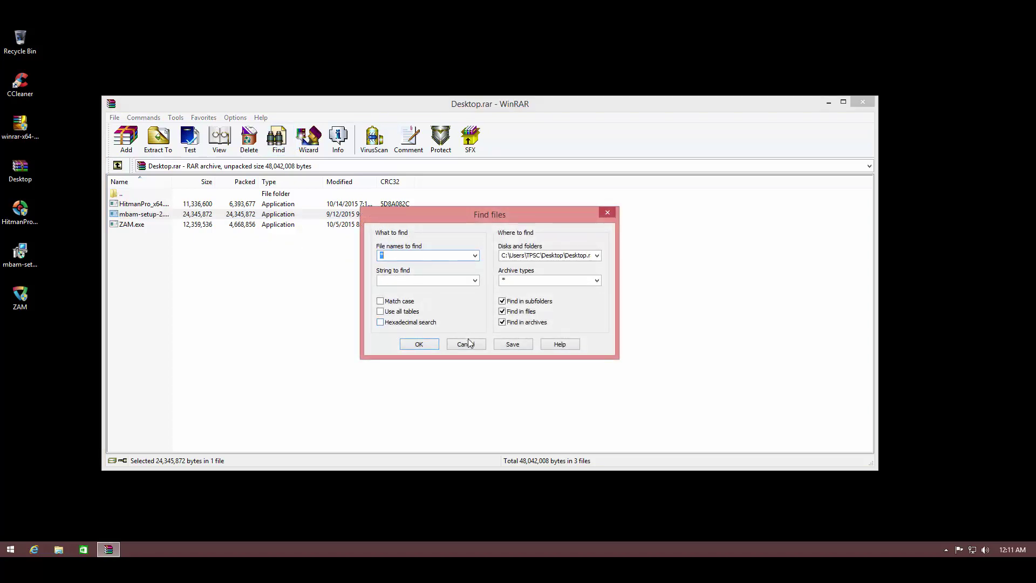
left_click(465, 345)
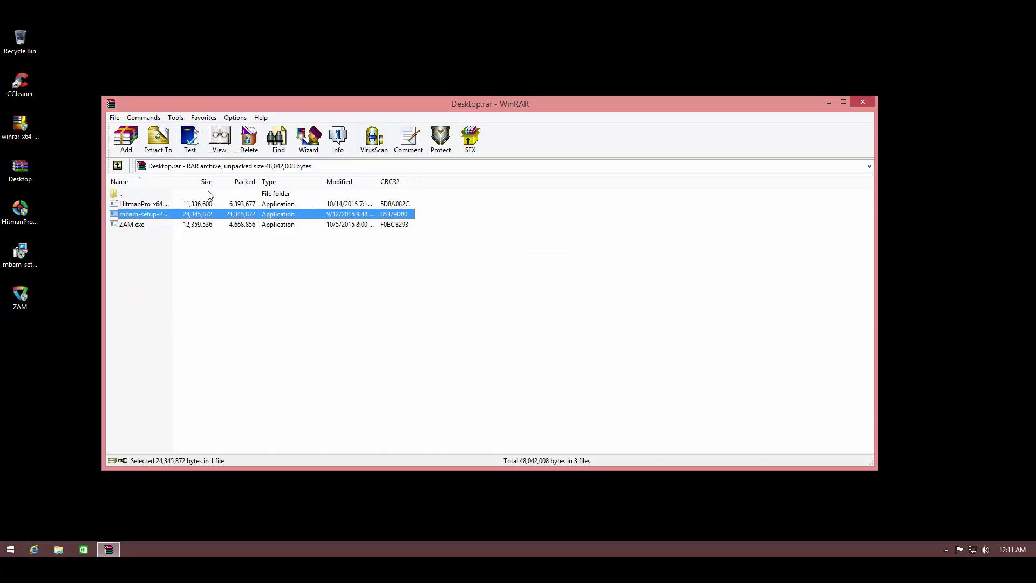
left_click(143, 118)
mouse_move(178, 119)
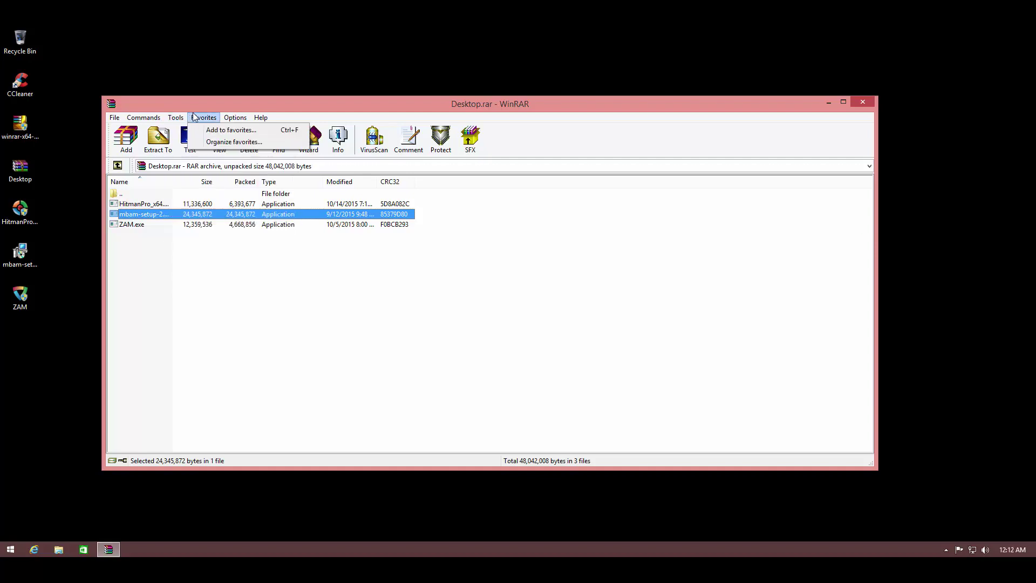
Add Desktop.rar to WinRAR's favorites via Organize favorites
left_click(254, 142)
left_click(578, 226)
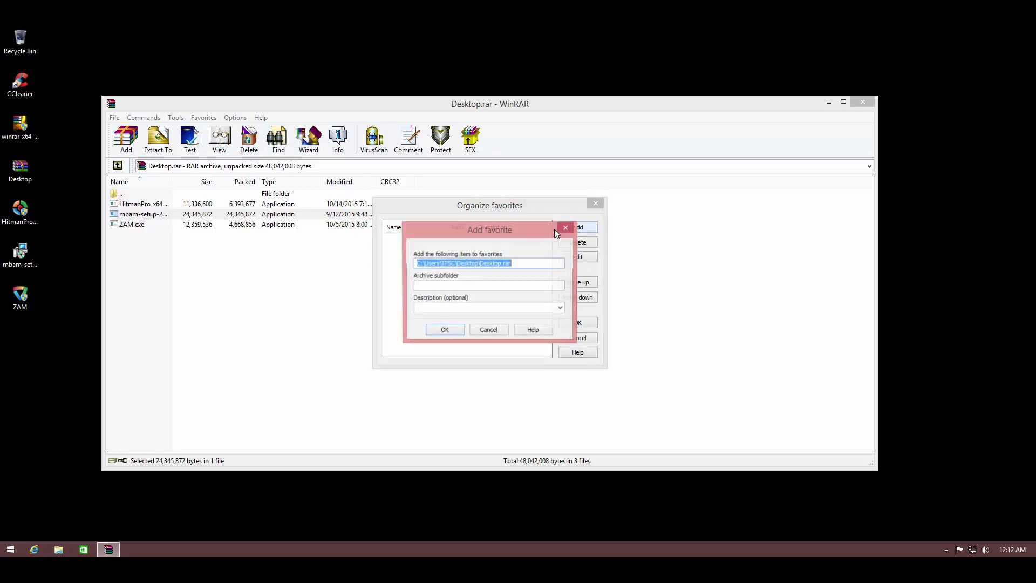
left_click(452, 328)
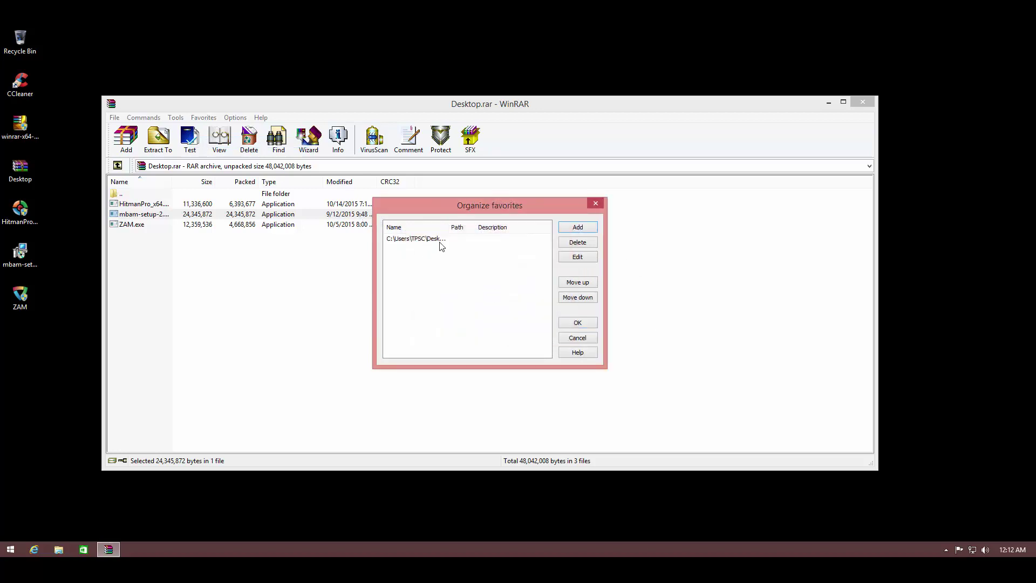
left_click(601, 203)
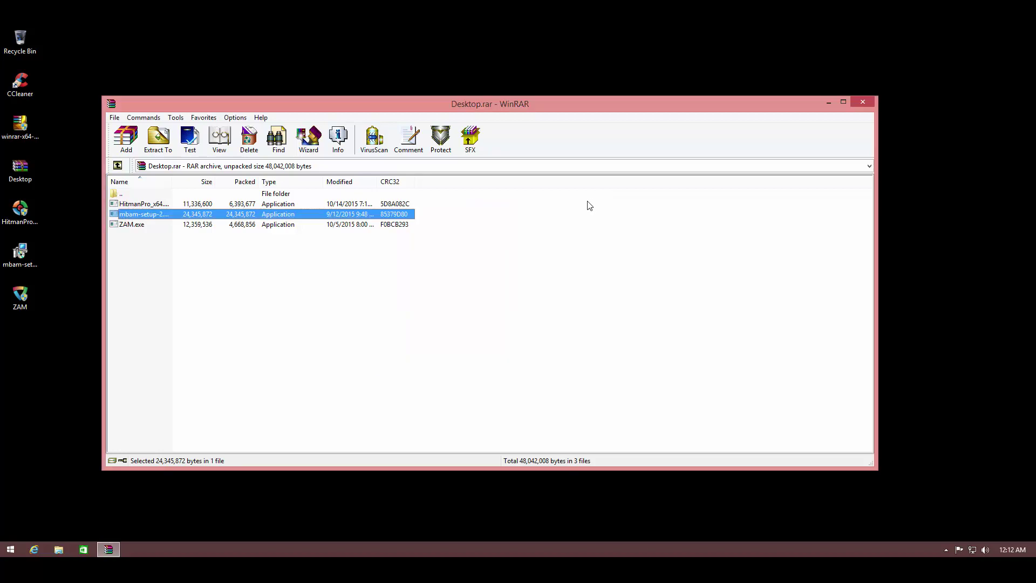
Turn on Show disk folders in the folder tree options
left_click(238, 118)
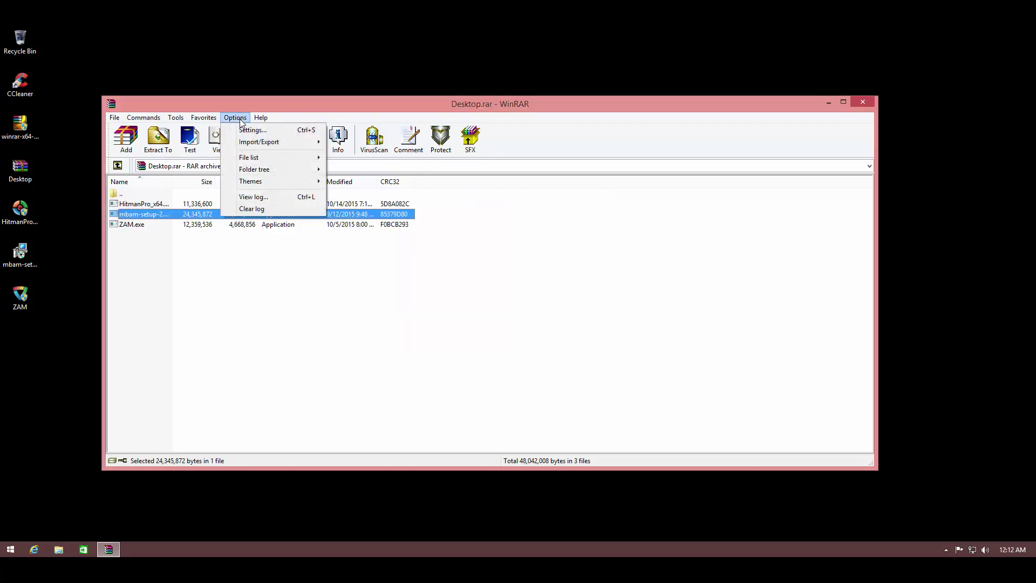
mouse_move(270, 169)
left_click(352, 171)
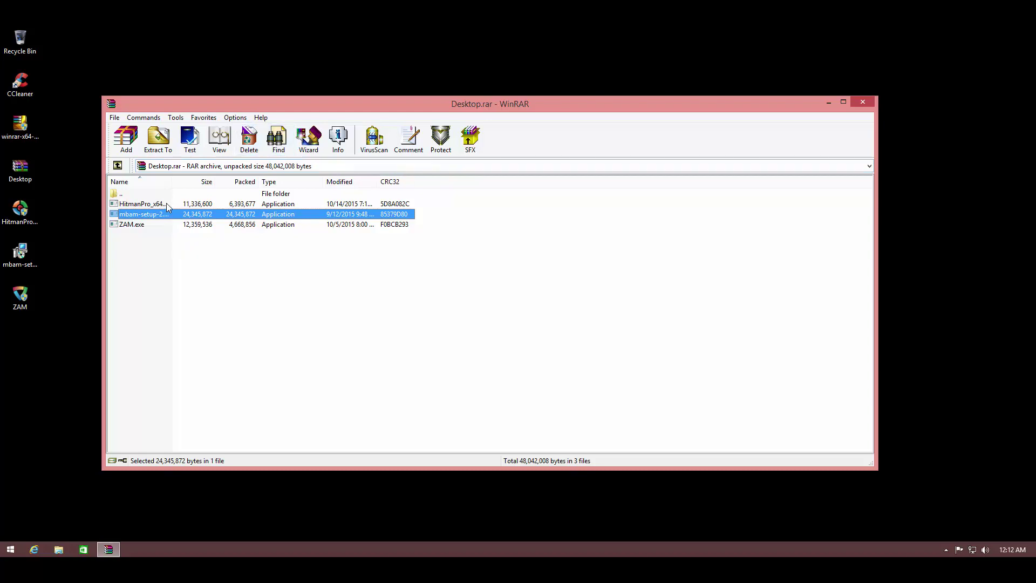
Browse the Downloads and Desktop folders, then reopen Desktop.rar
double_click(121, 193)
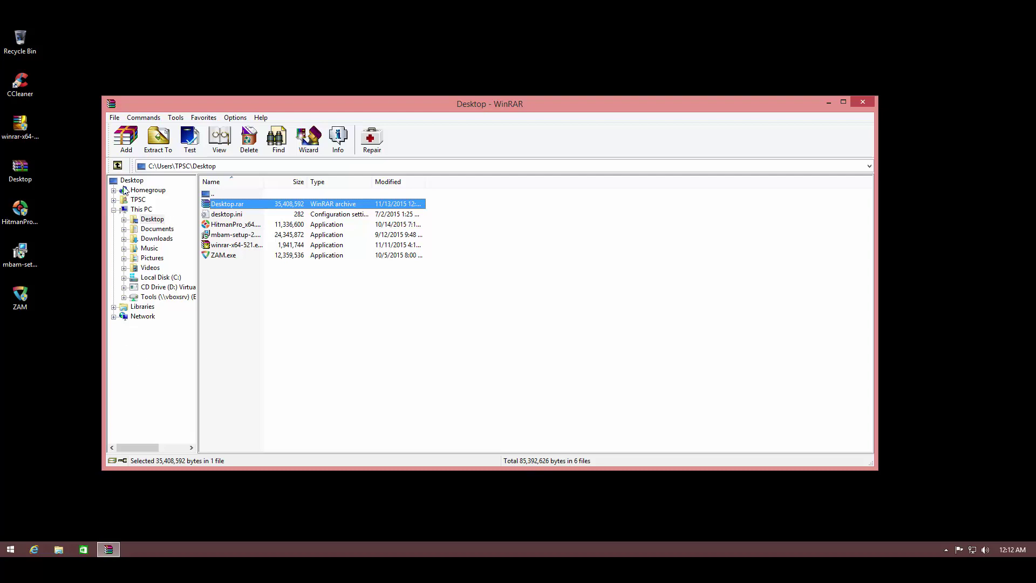
left_click(156, 239)
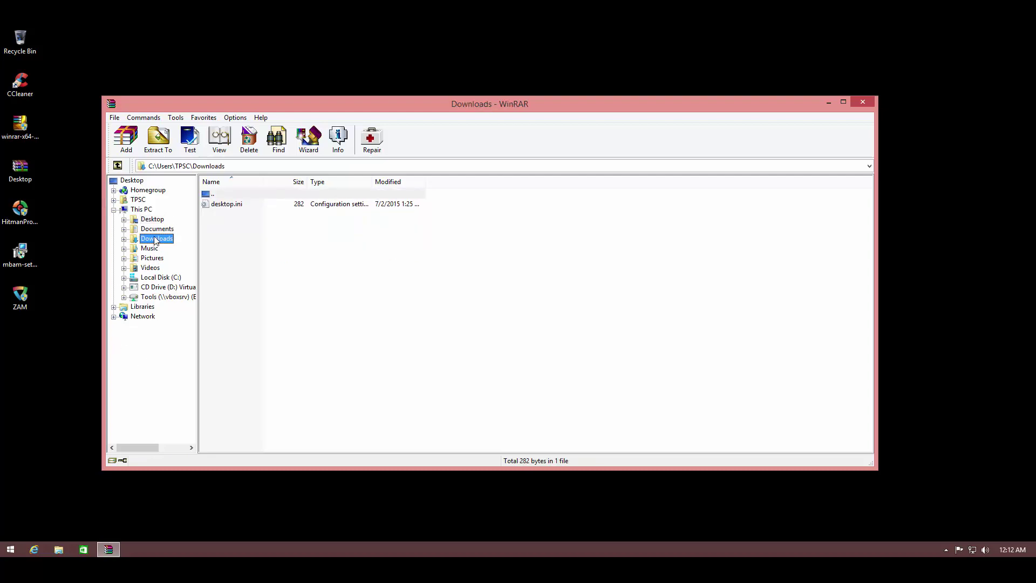
left_click(156, 220)
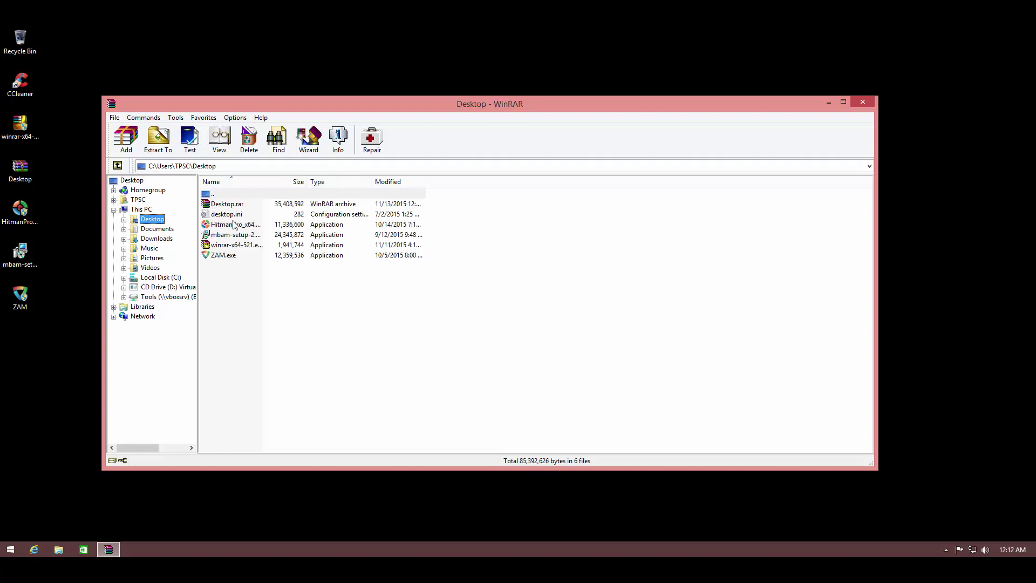
double_click(241, 204)
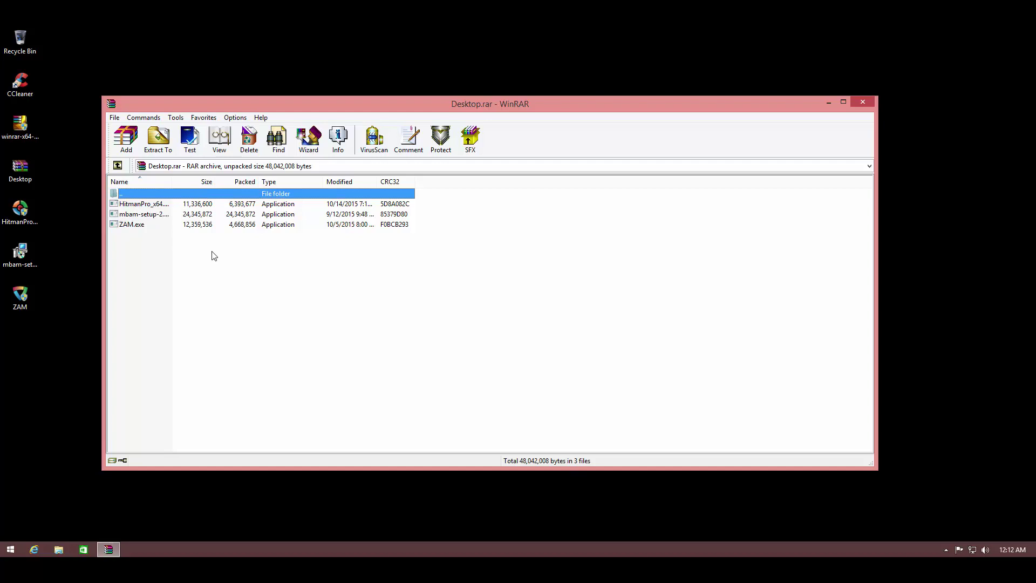
left_click(117, 165)
left_click(440, 138)
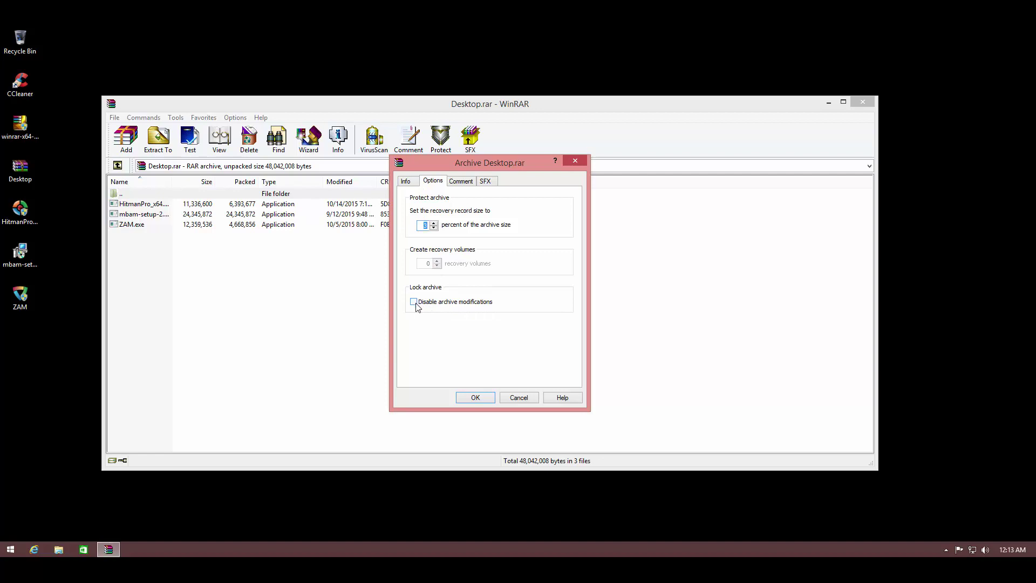
left_click(416, 183)
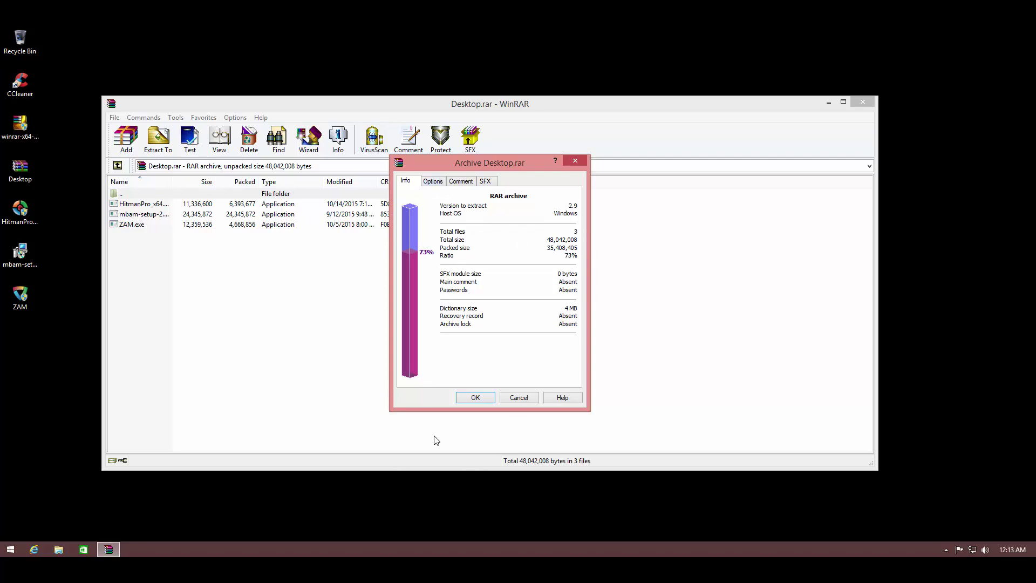
left_click(518, 398)
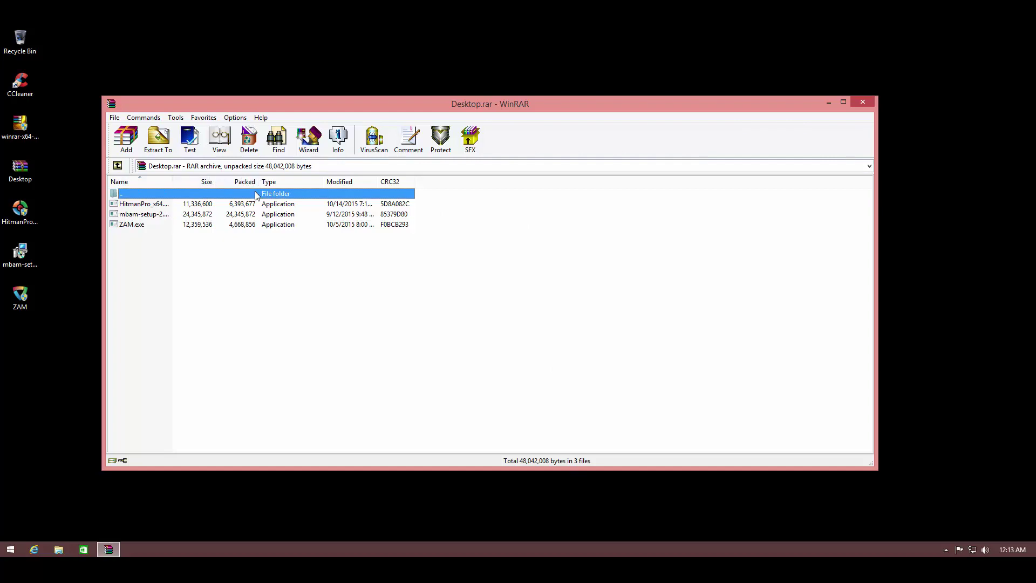
Check the archive's Info page under Protect, then open the Settings dialog
left_click(441, 138)
left_click(416, 183)
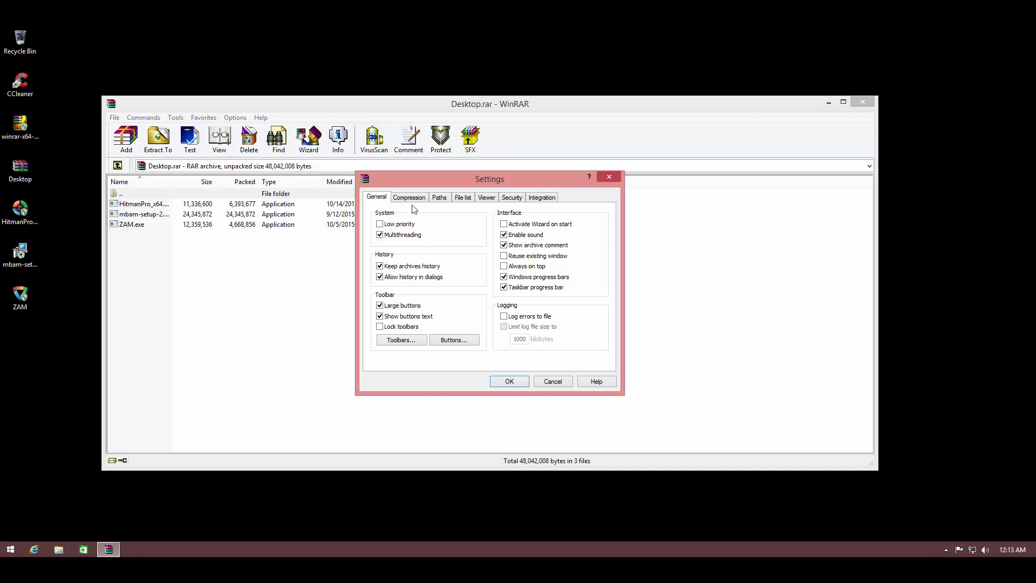
left_click(381, 225)
left_click(423, 199)
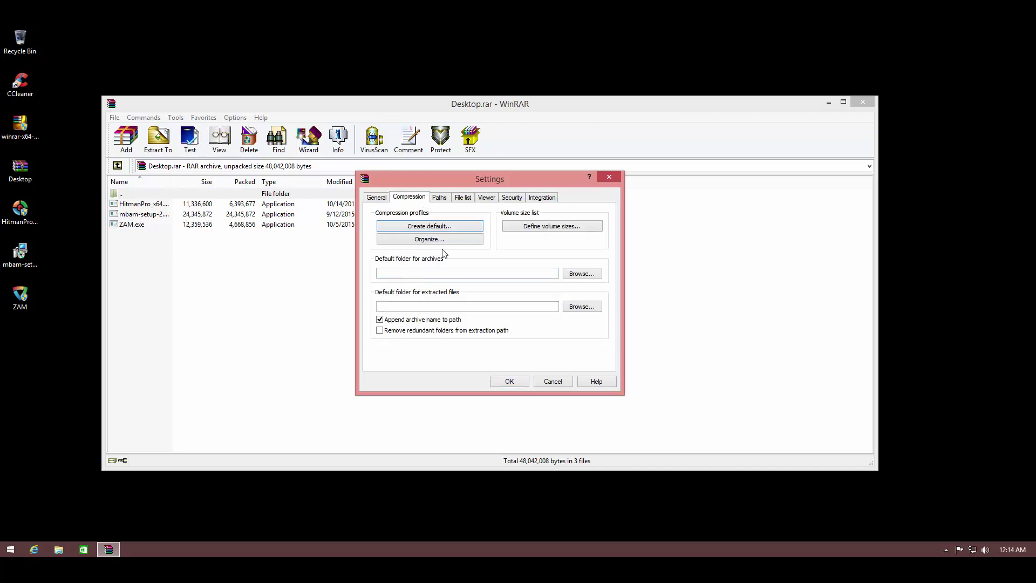
left_click(445, 199)
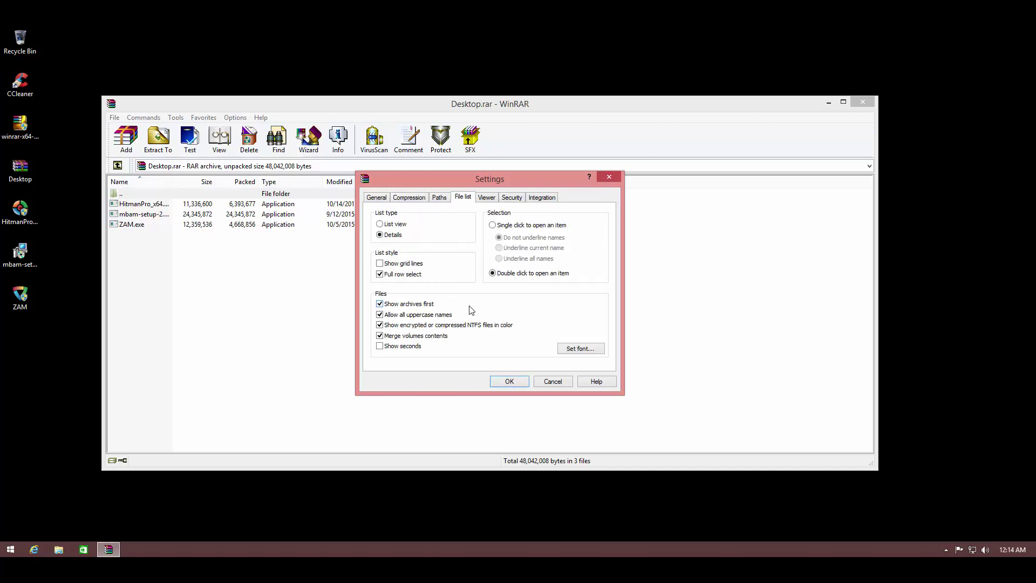
left_click(491, 199)
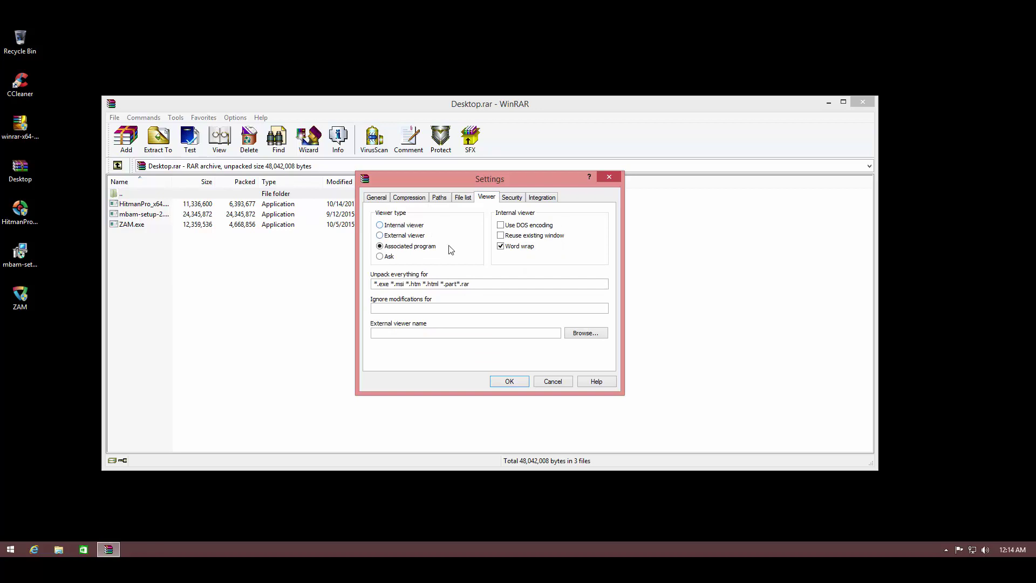
left_click(519, 198)
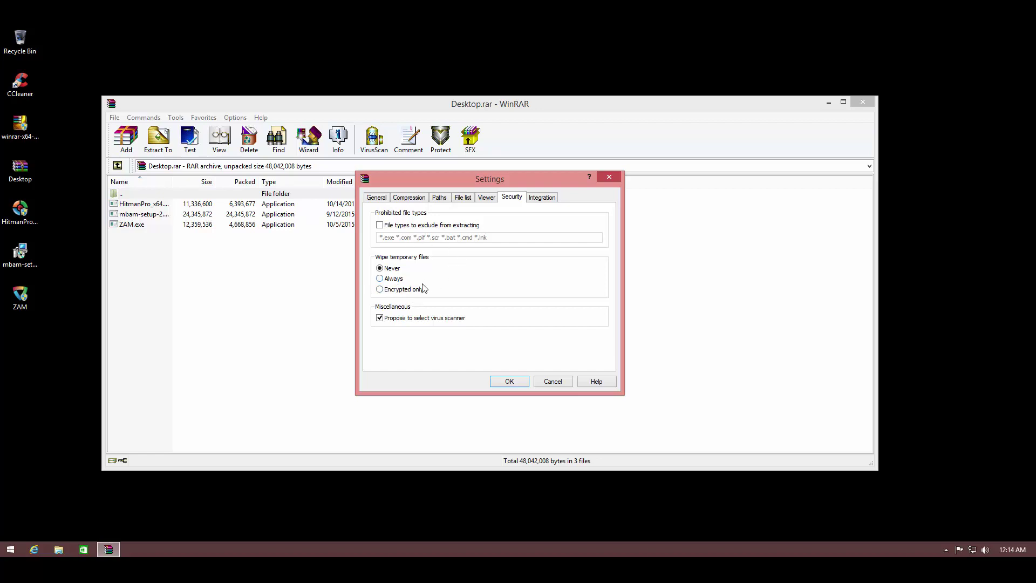
left_click(542, 199)
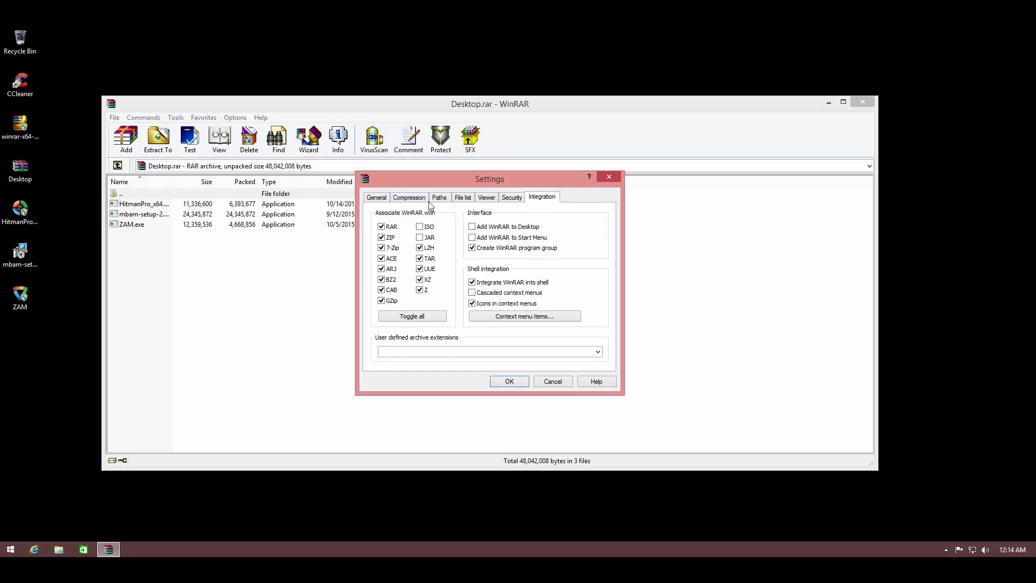
left_click(372, 198)
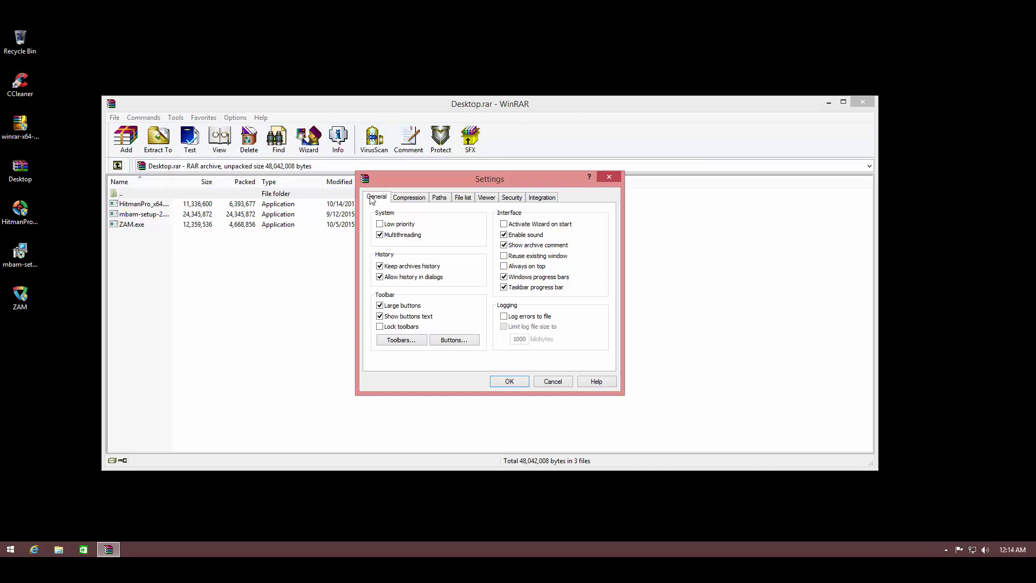
Cancel the Settings dialog without saving changes
left_click(561, 381)
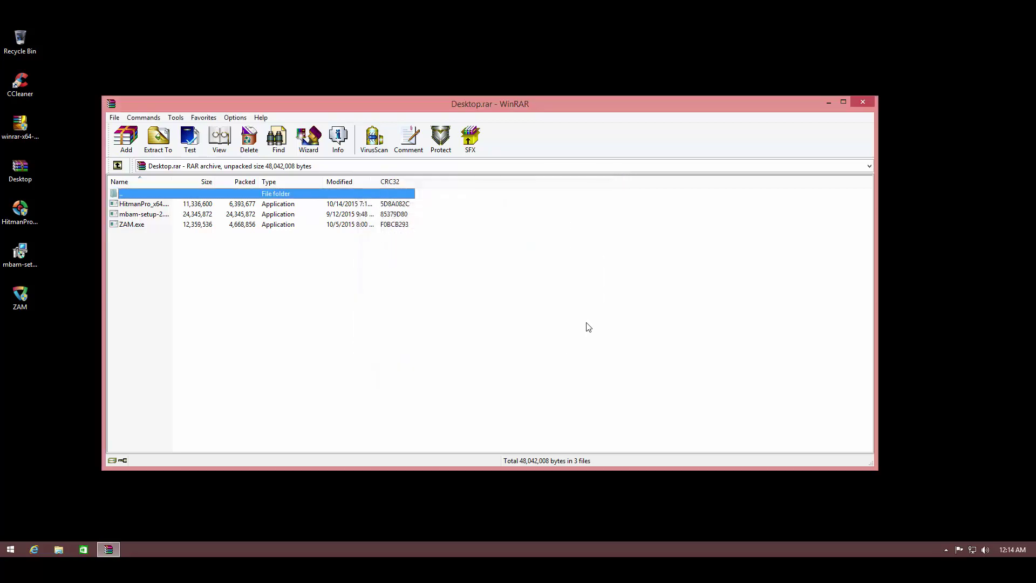